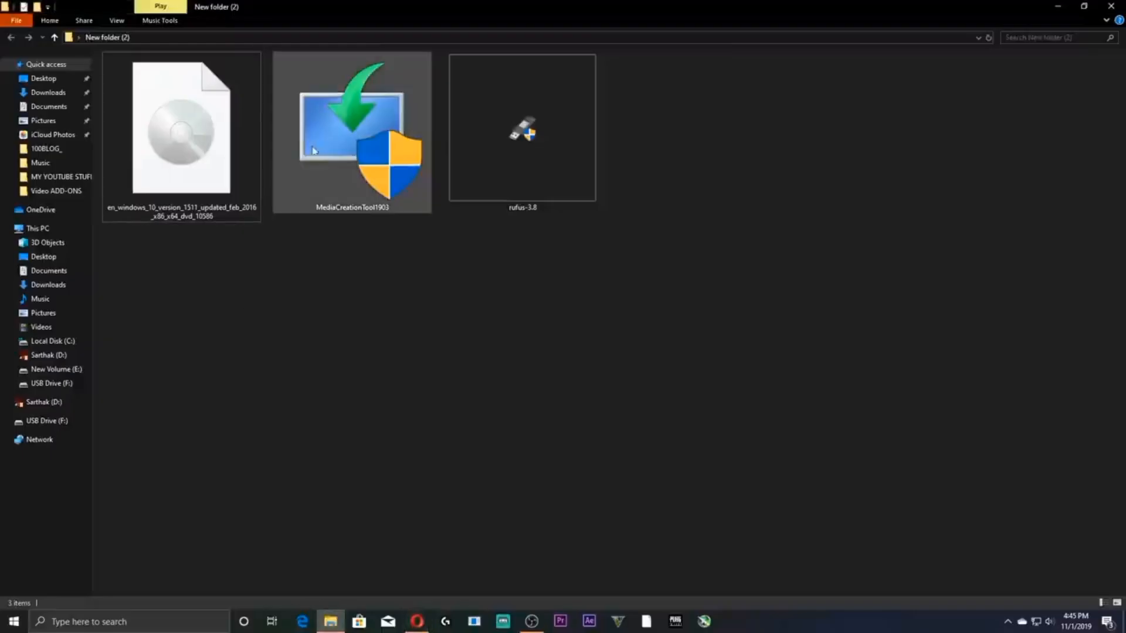
Step: Launch MediaCreationTool1903 and choose to create installation media for another PC
click(322, 148)
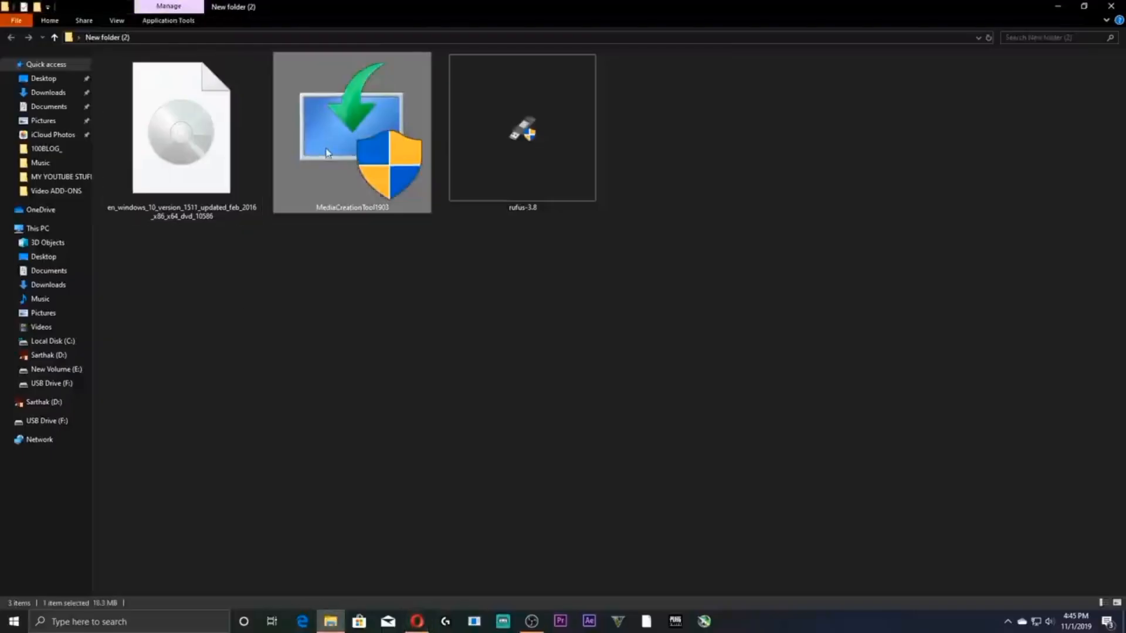
double_click(361, 150)
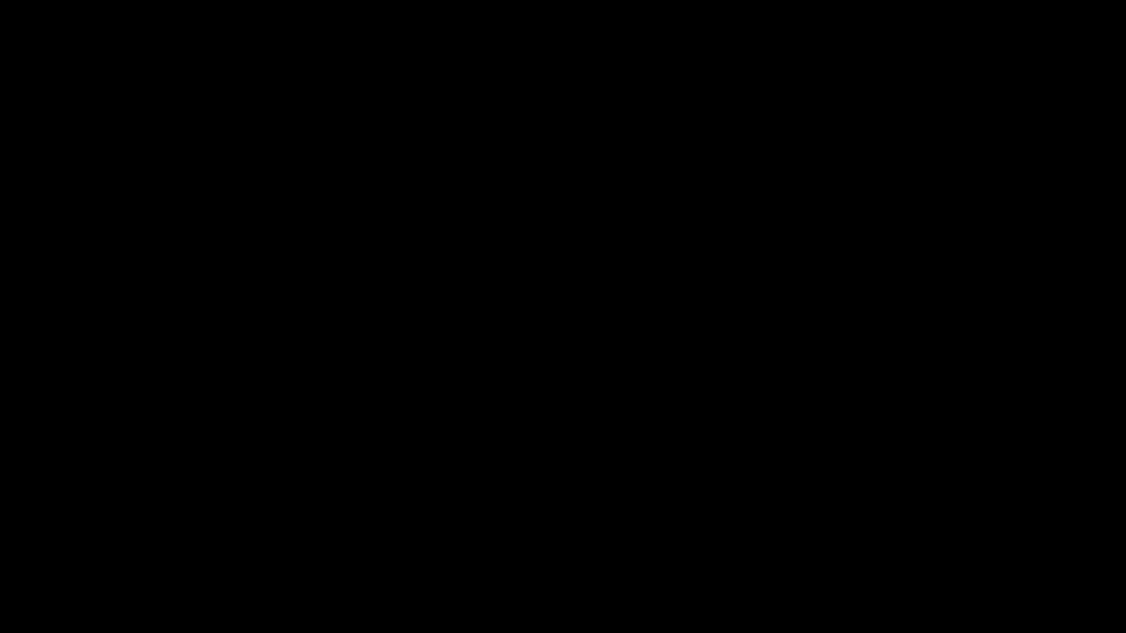
click(515, 388)
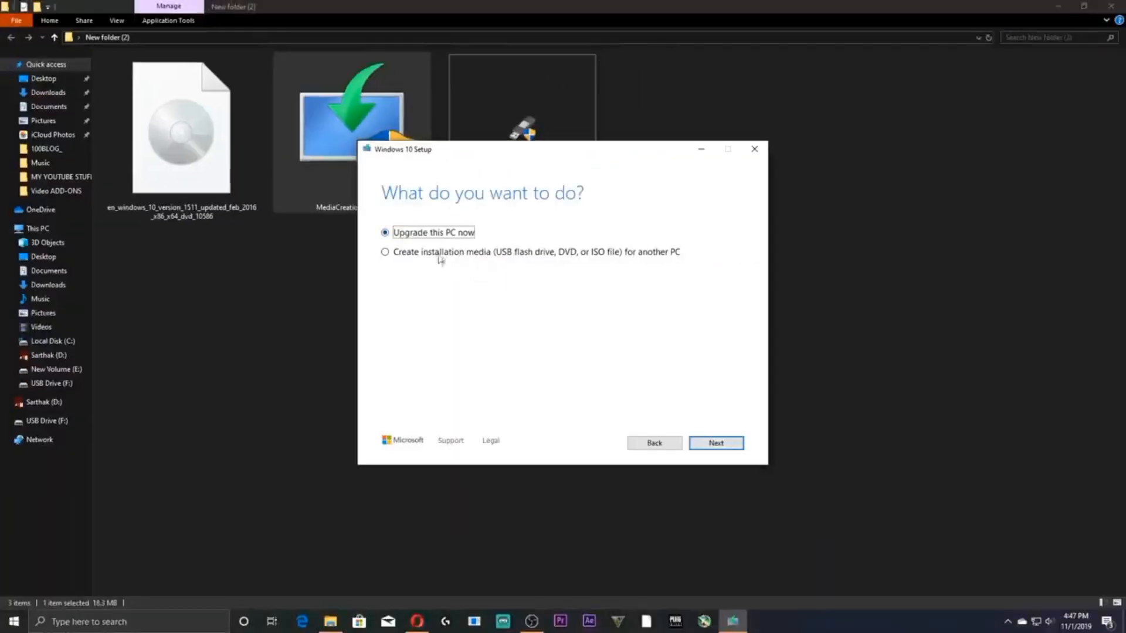
click(415, 258)
click(715, 443)
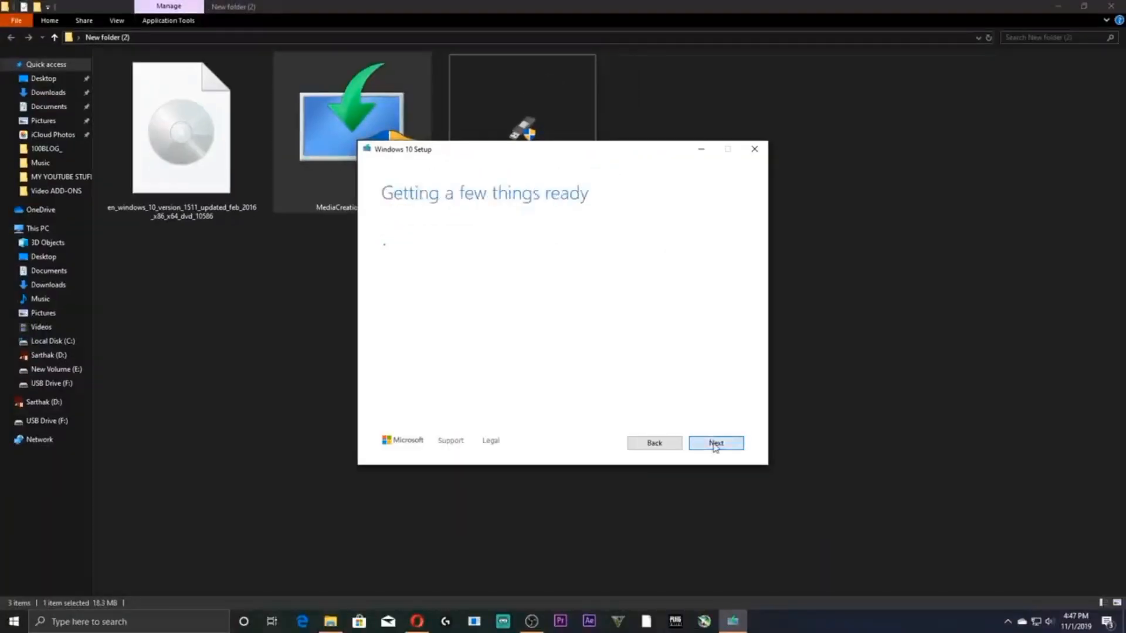
Step: Turn off the recommended options and confirm English (United States), Windows 10 and 64-bit (x64) as language, edition and architecture
click(407, 339)
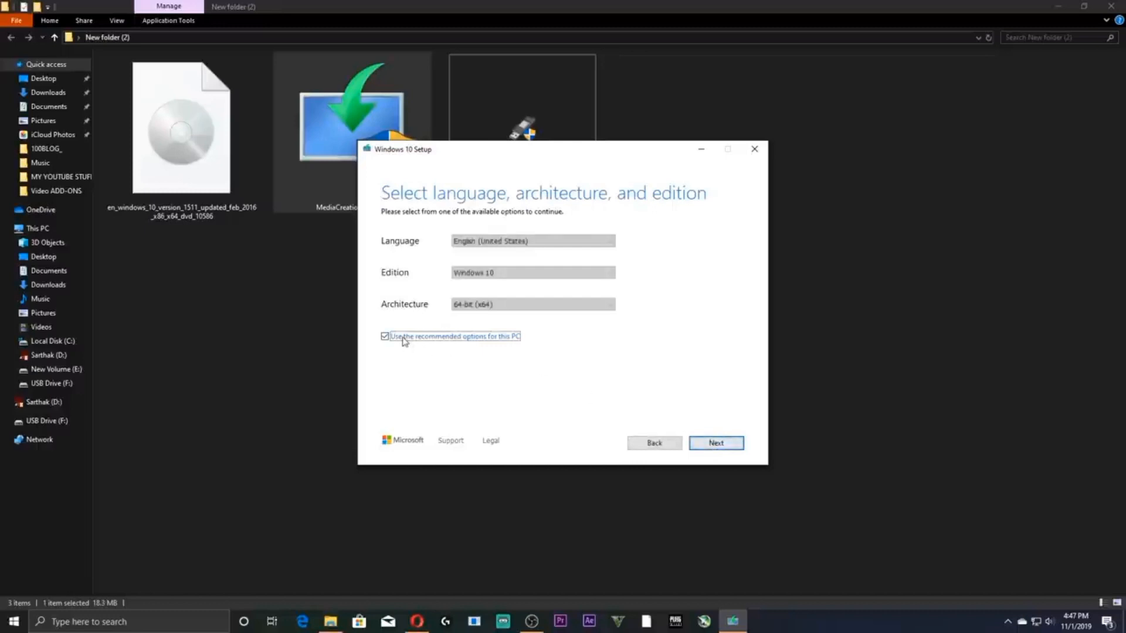
click(521, 242)
click(522, 242)
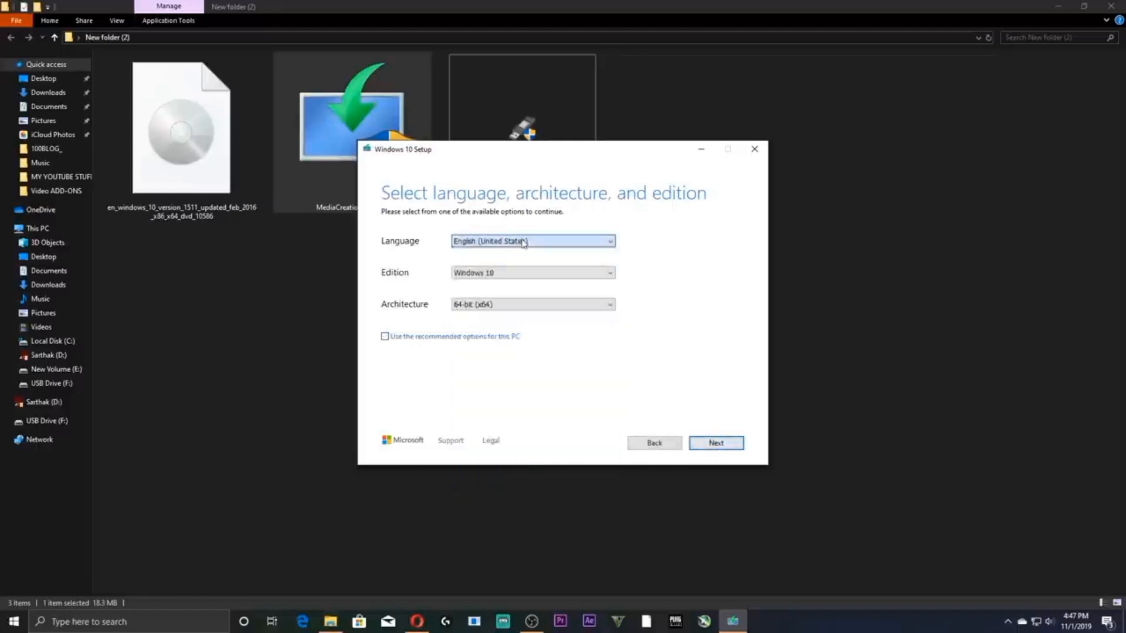
click(504, 273)
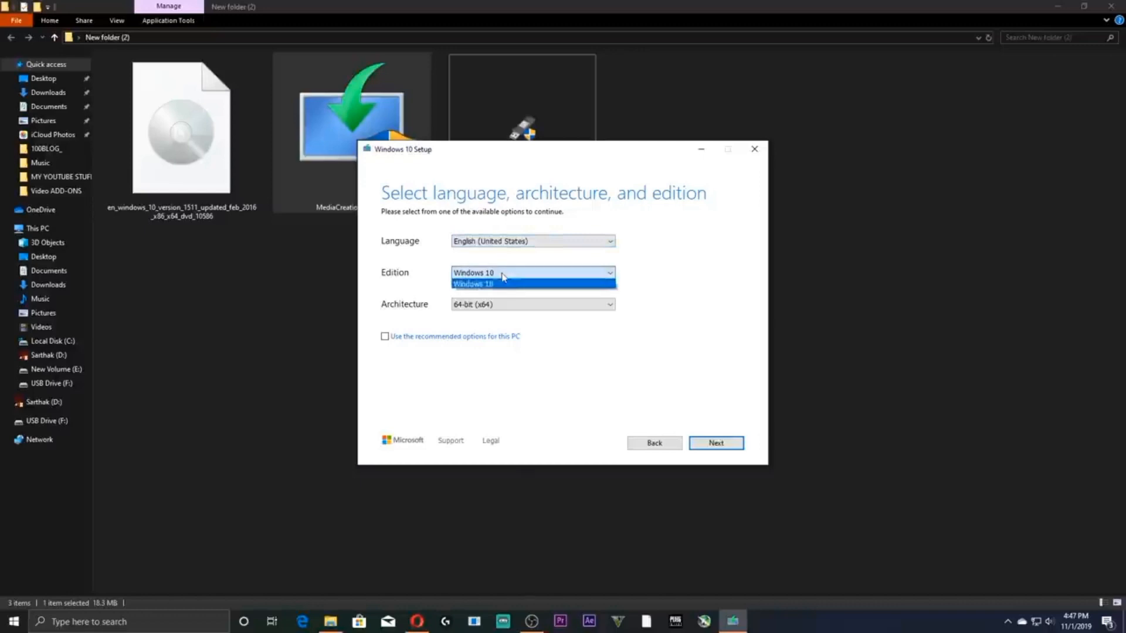
click(504, 282)
click(503, 304)
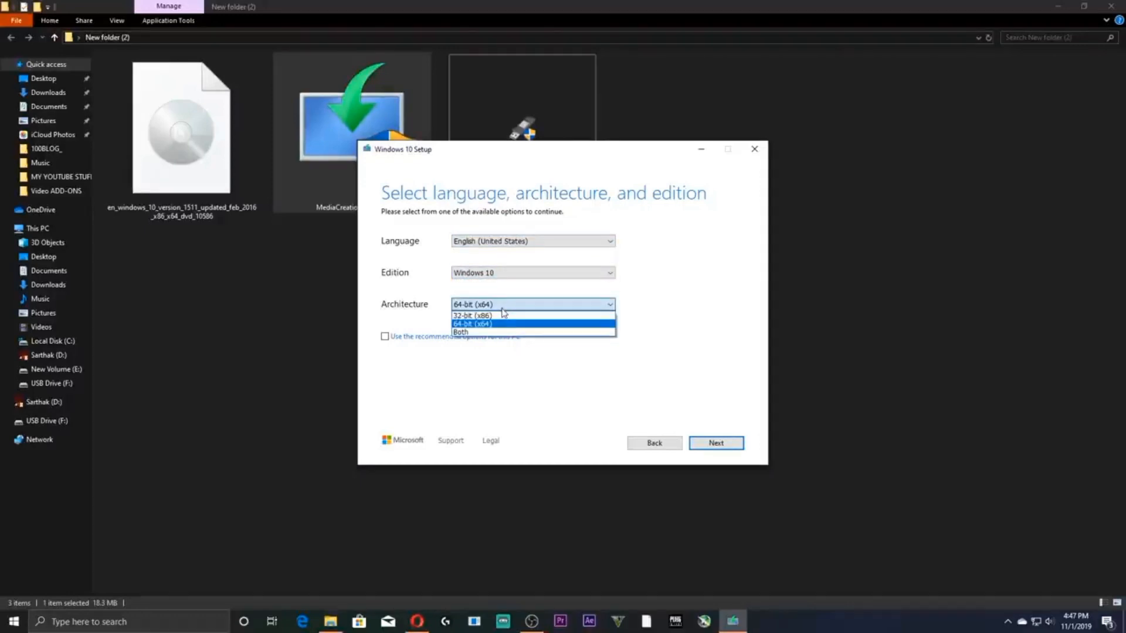
click(500, 325)
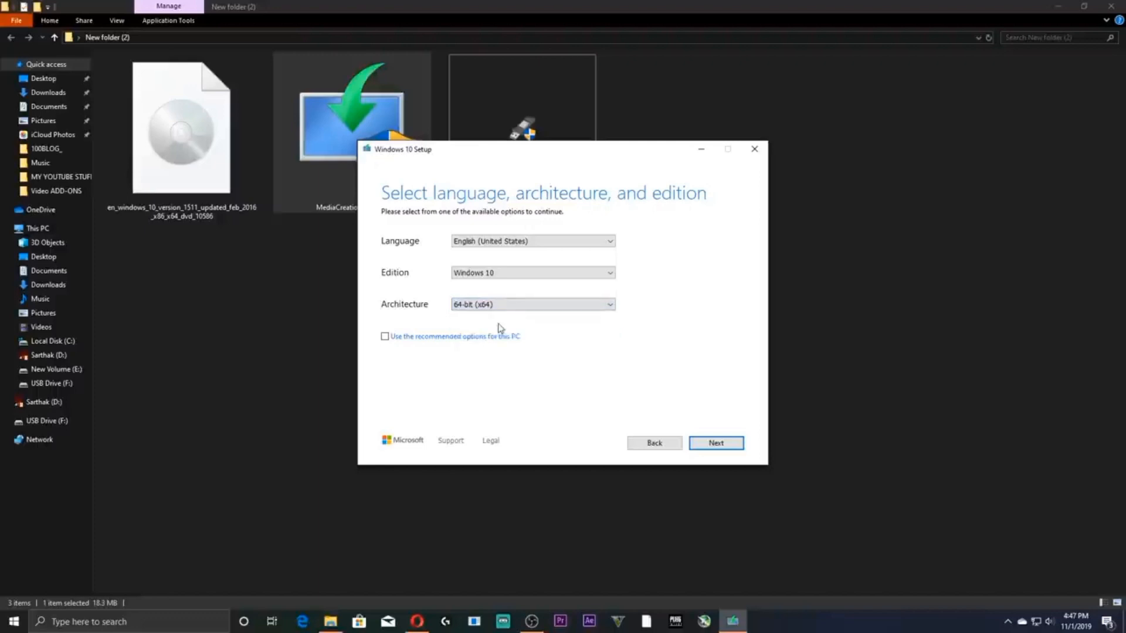
click(715, 444)
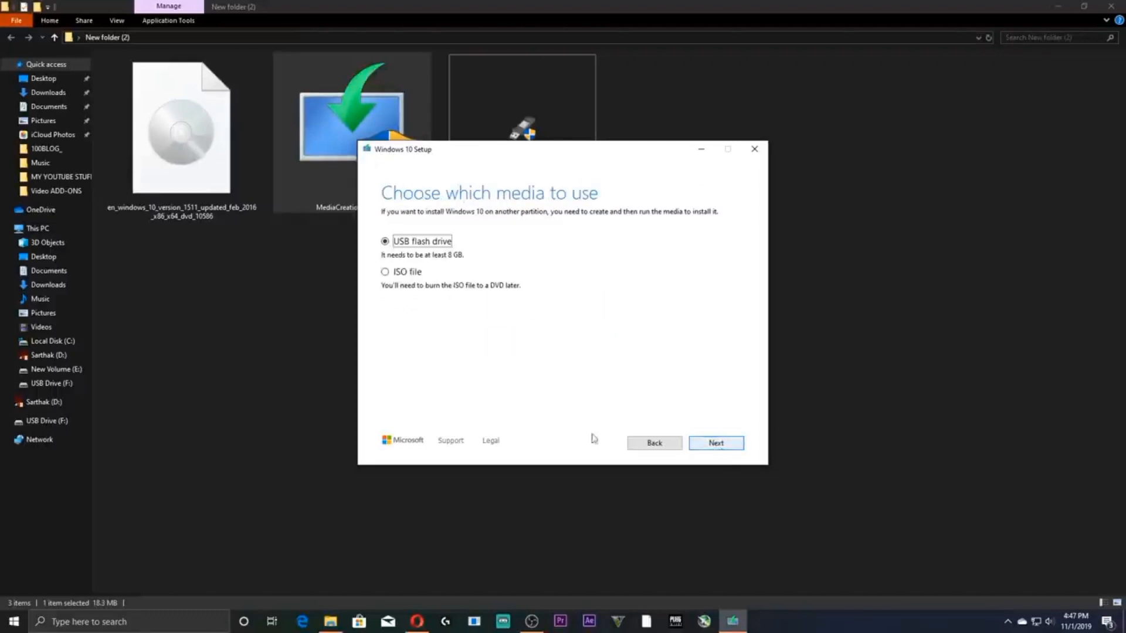
Step: Download Windows 10 as an ISO file named Windows on the Desktop and minimize the setup window
click(397, 277)
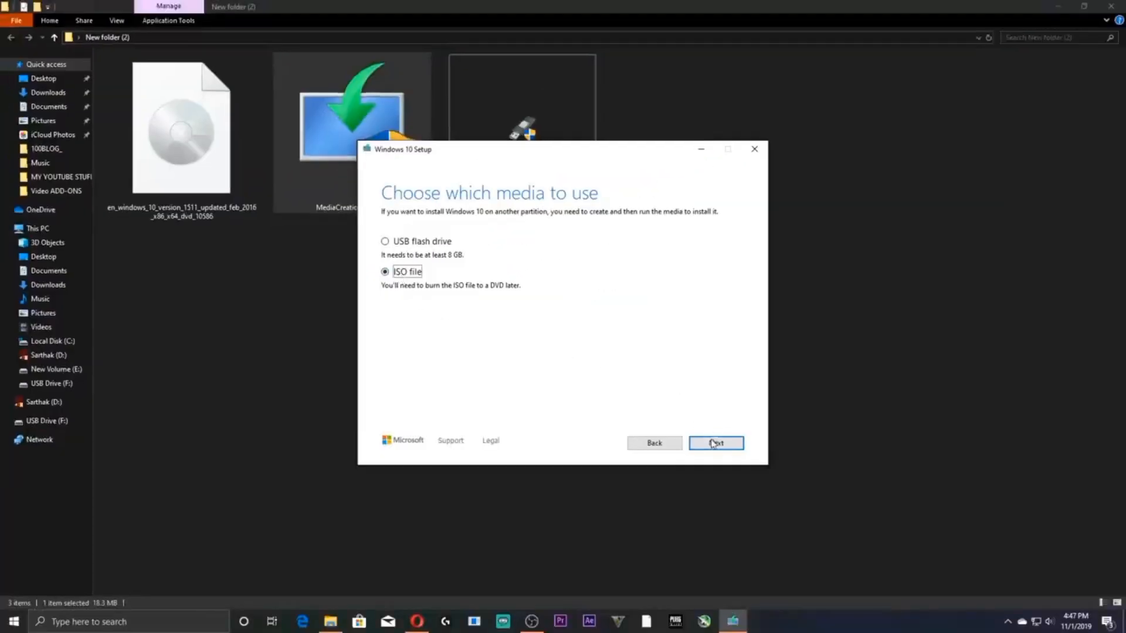
click(713, 443)
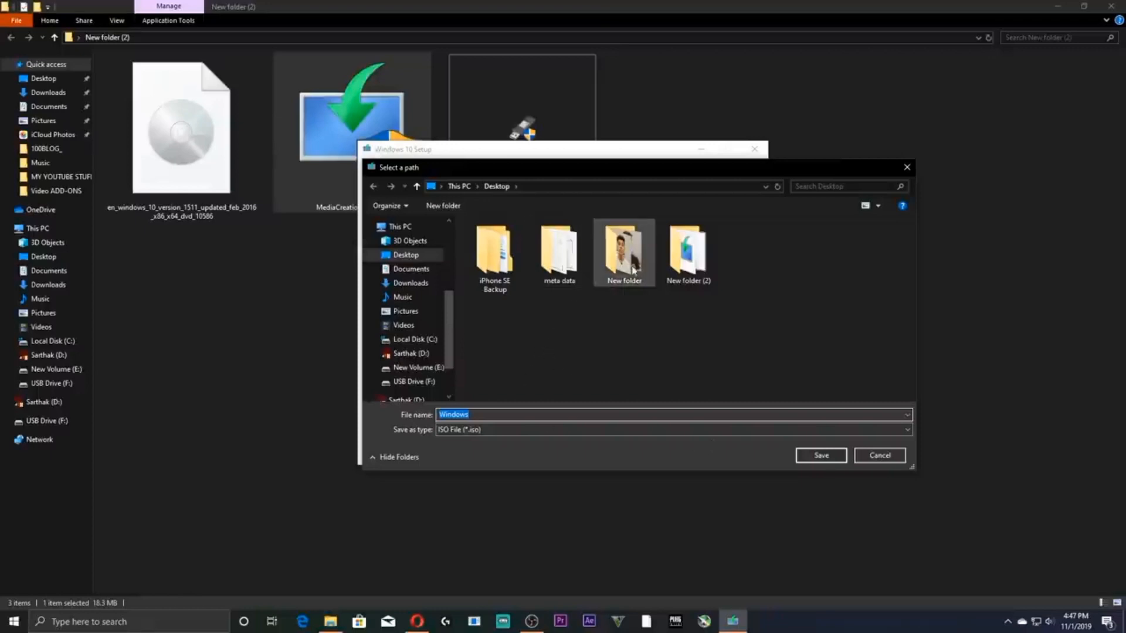
click(413, 261)
click(815, 455)
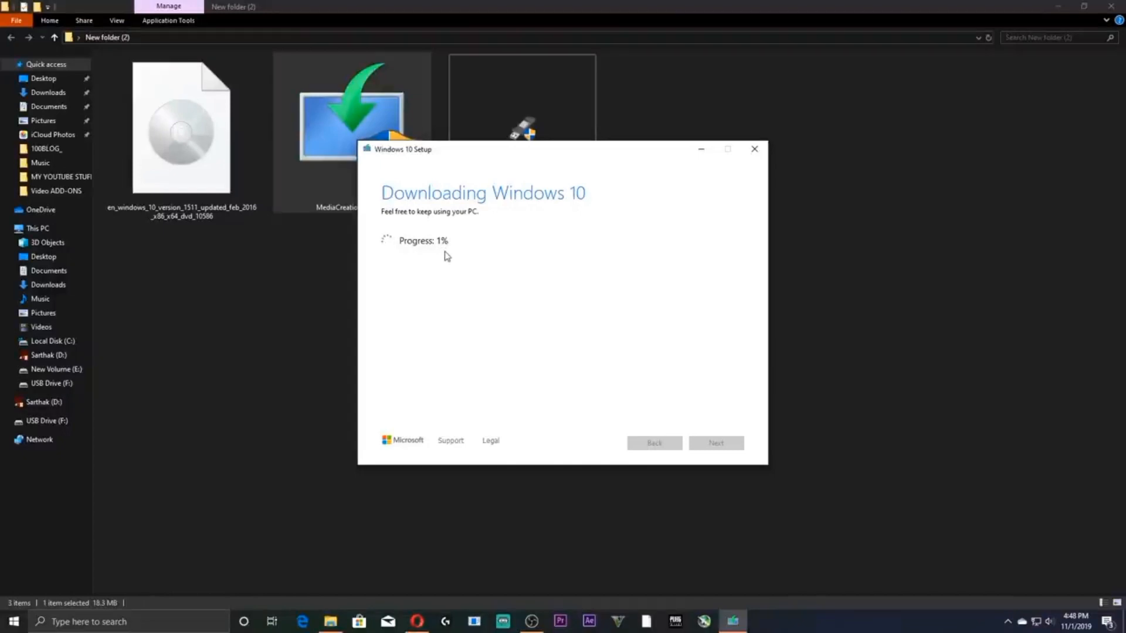
click(700, 149)
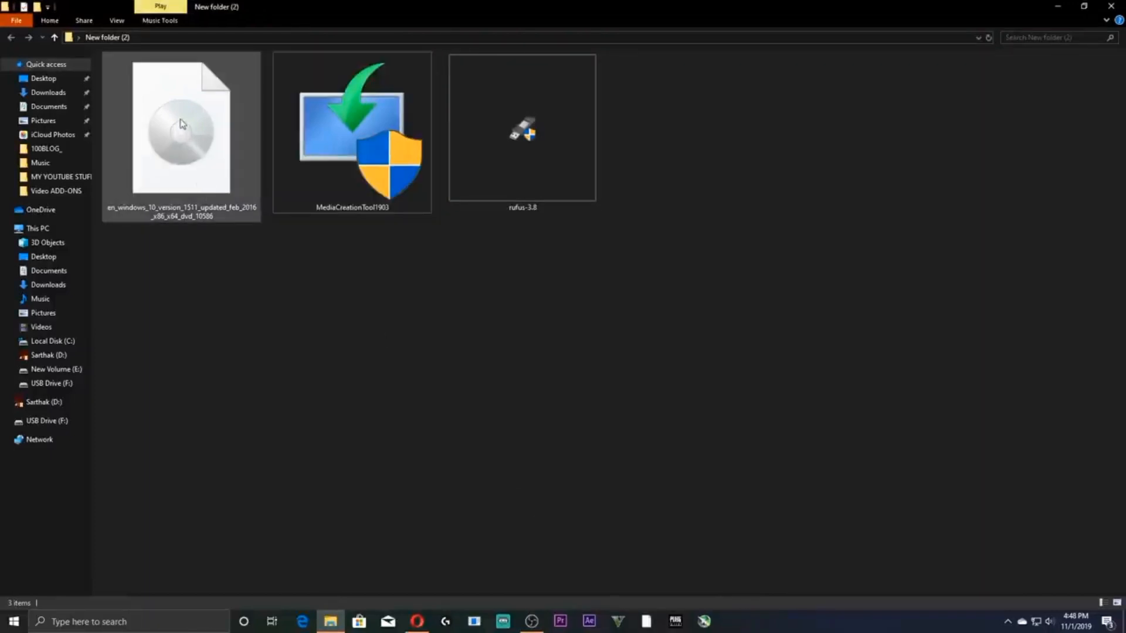
click(189, 144)
click(263, 353)
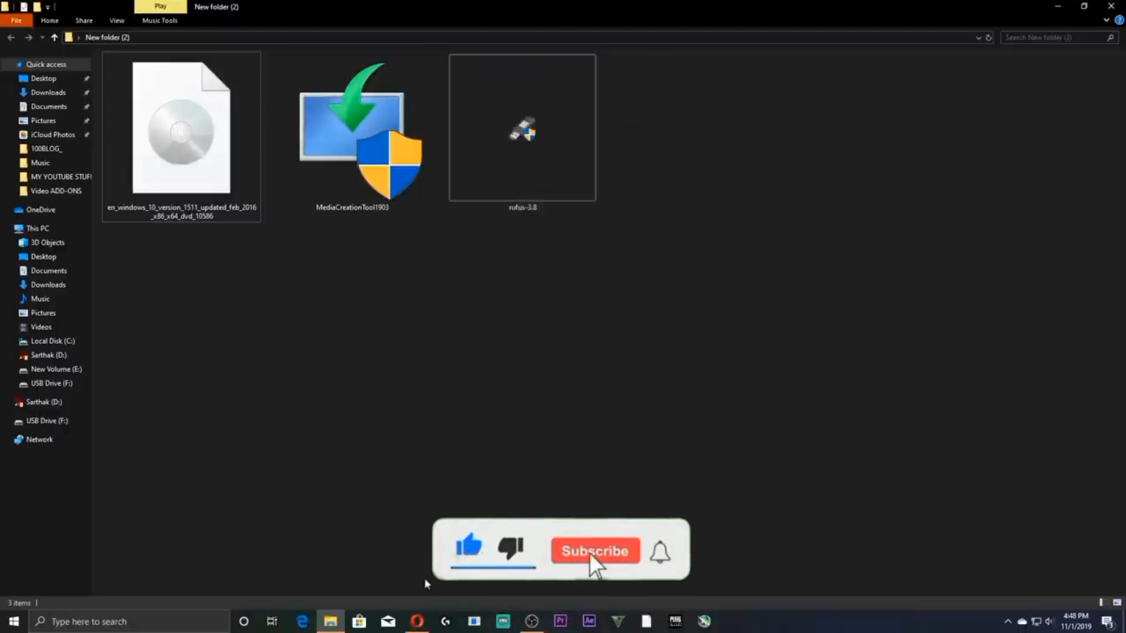
Step: Switch to the Opera browser and try to download Rufus 2.18 from its FileHippo page
click(416, 622)
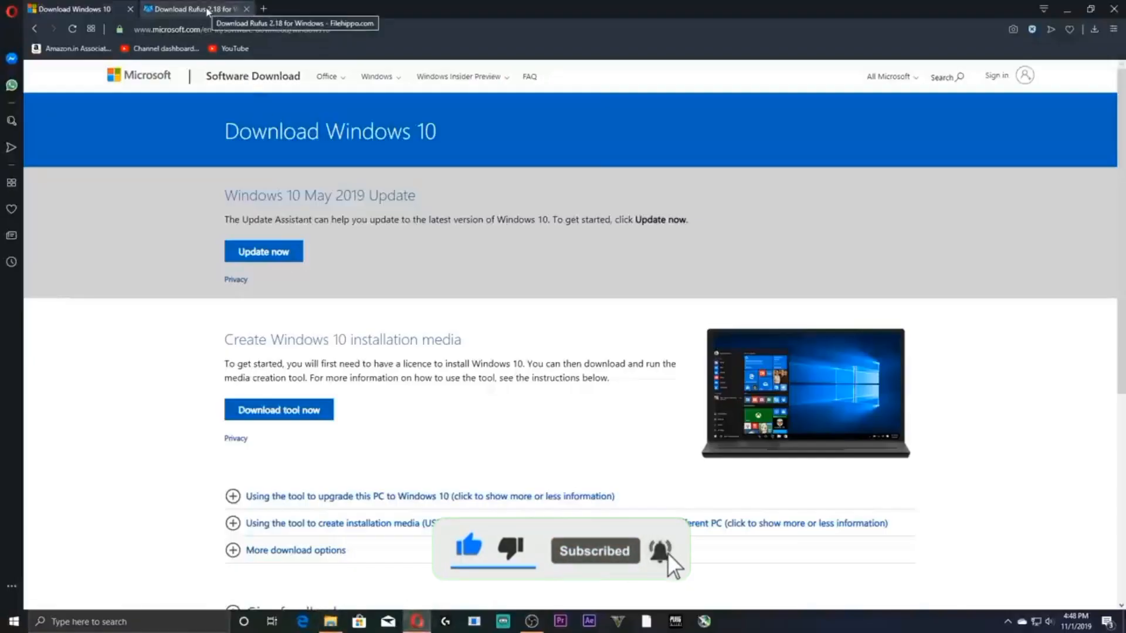
click(208, 11)
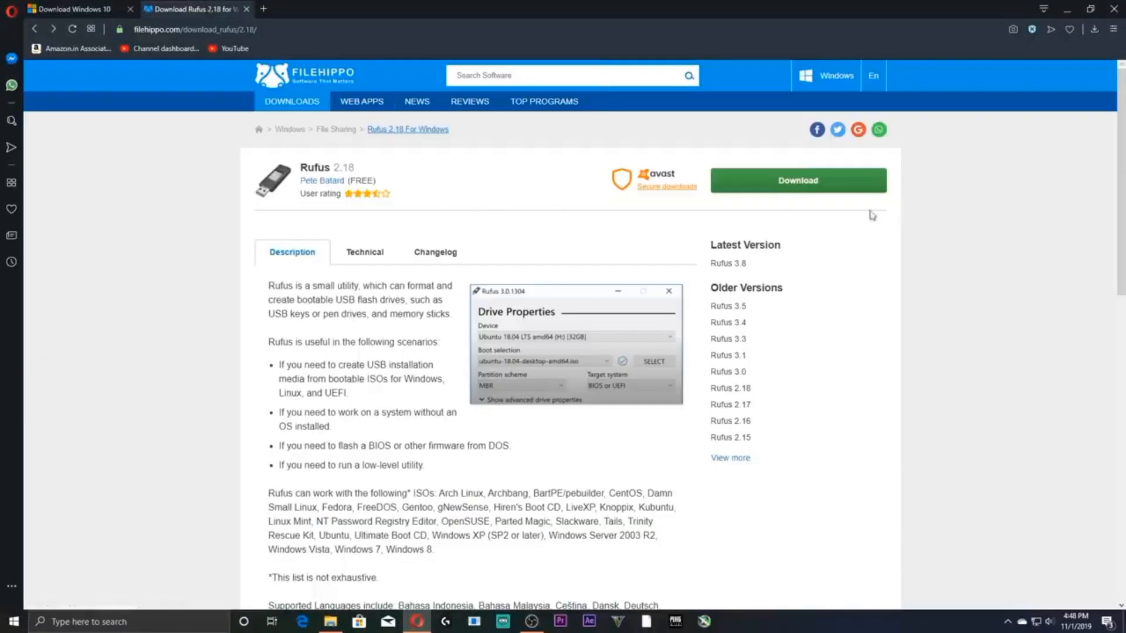
mouse_move(695, 157)
mouse_down()
mouse_move(731, 178)
mouse_move(909, 206)
mouse_up()
click(826, 182)
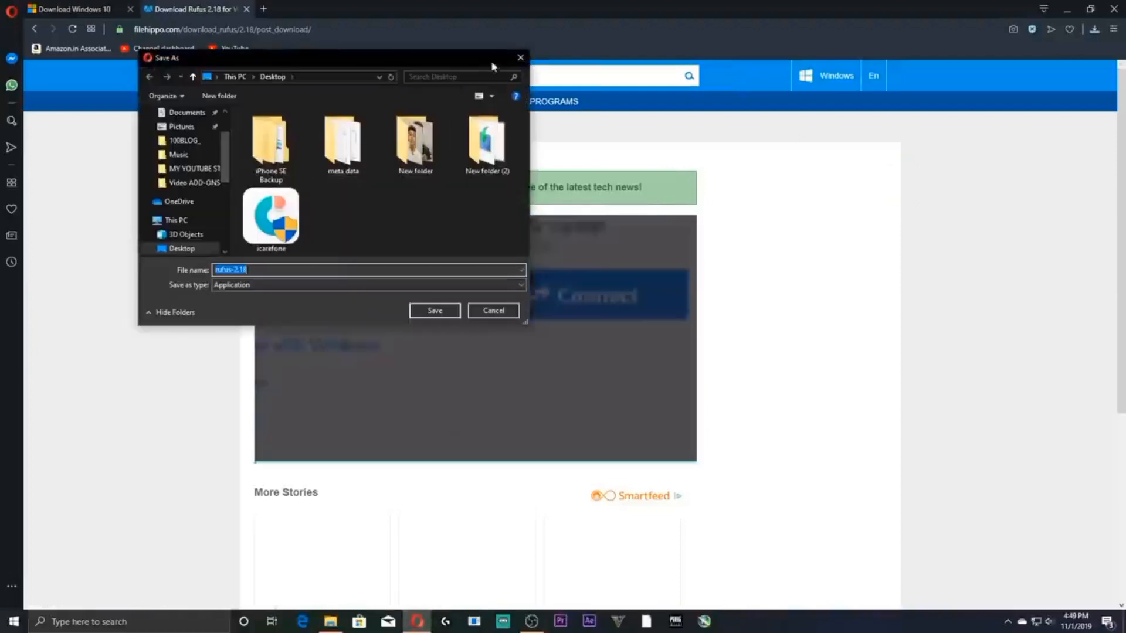
click(520, 57)
click(246, 9)
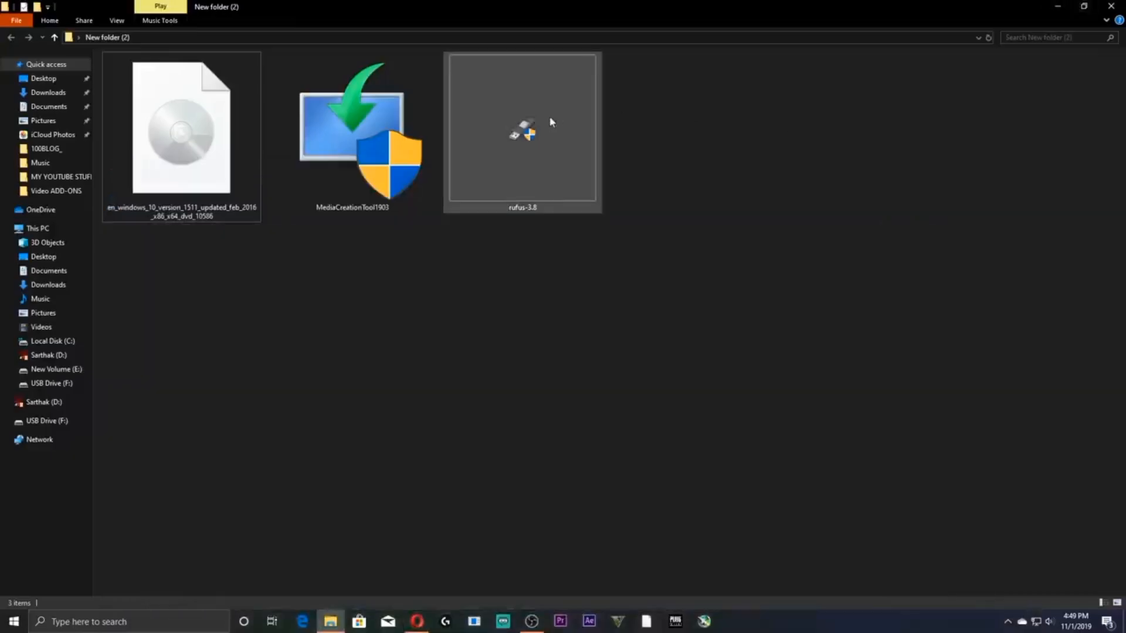
Step: Launch rufus-3.8 from New folder (2) and select the 7.8 GB NO_LABEL (F:) drive as the device
double_click(552, 122)
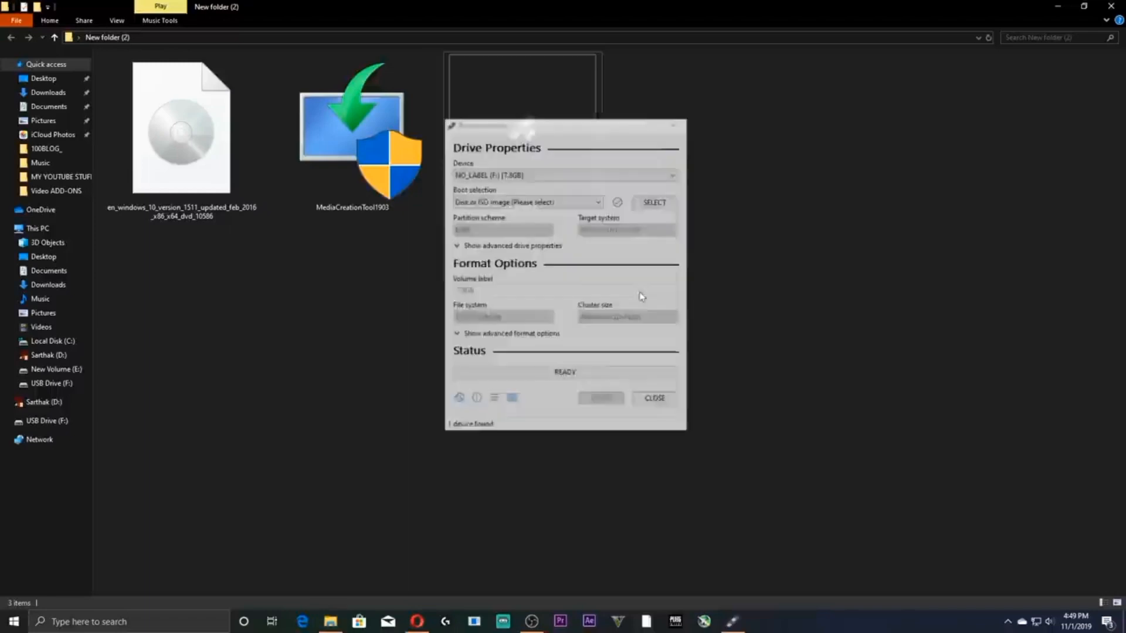
drag(569, 128, 683, 190)
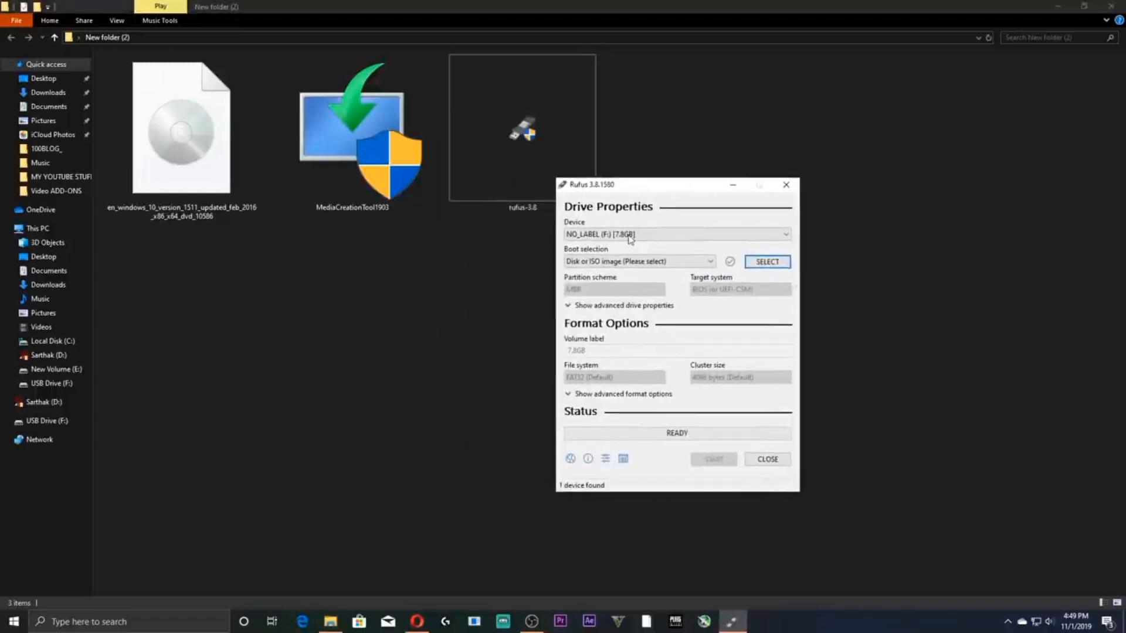
click(629, 235)
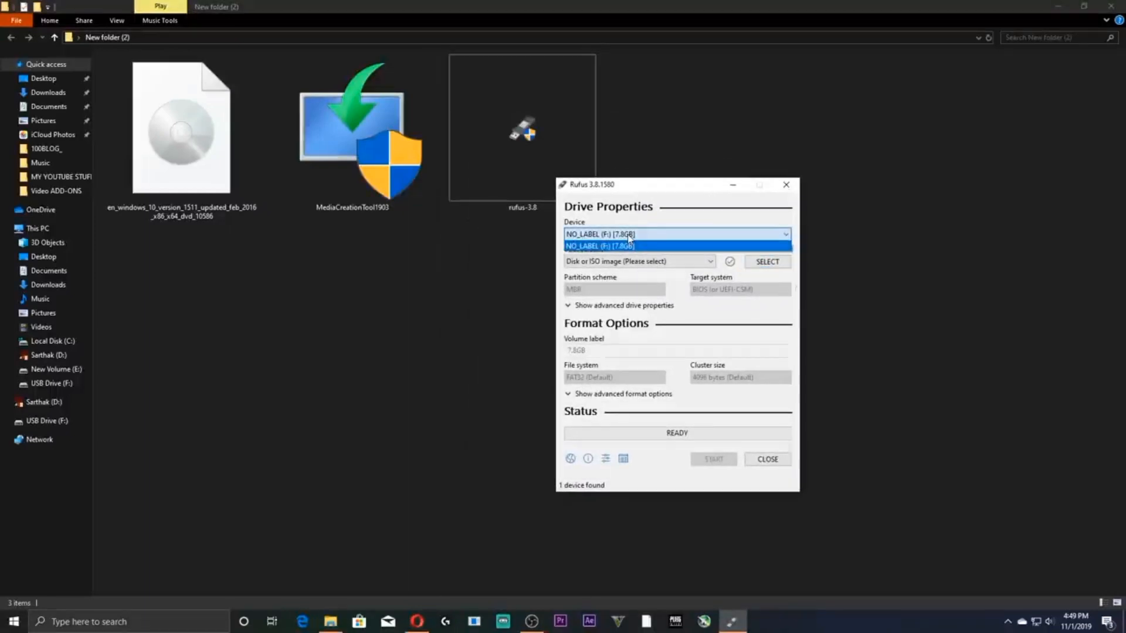
click(628, 236)
click(628, 236)
click(625, 246)
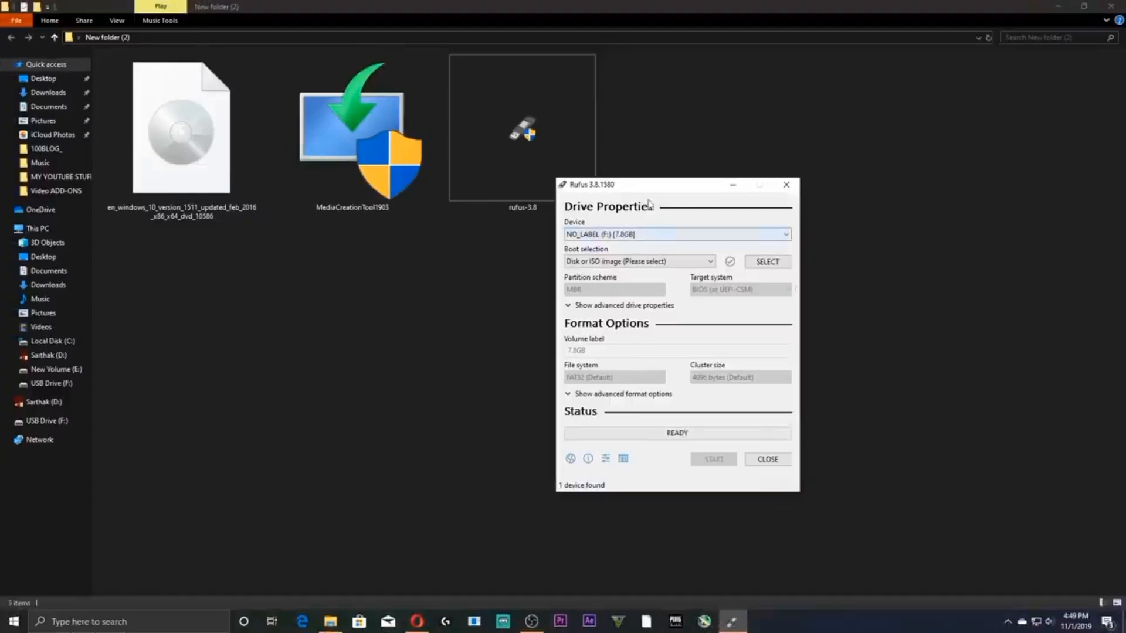
drag(656, 123, 723, 75)
drag(688, 167, 691, 159)
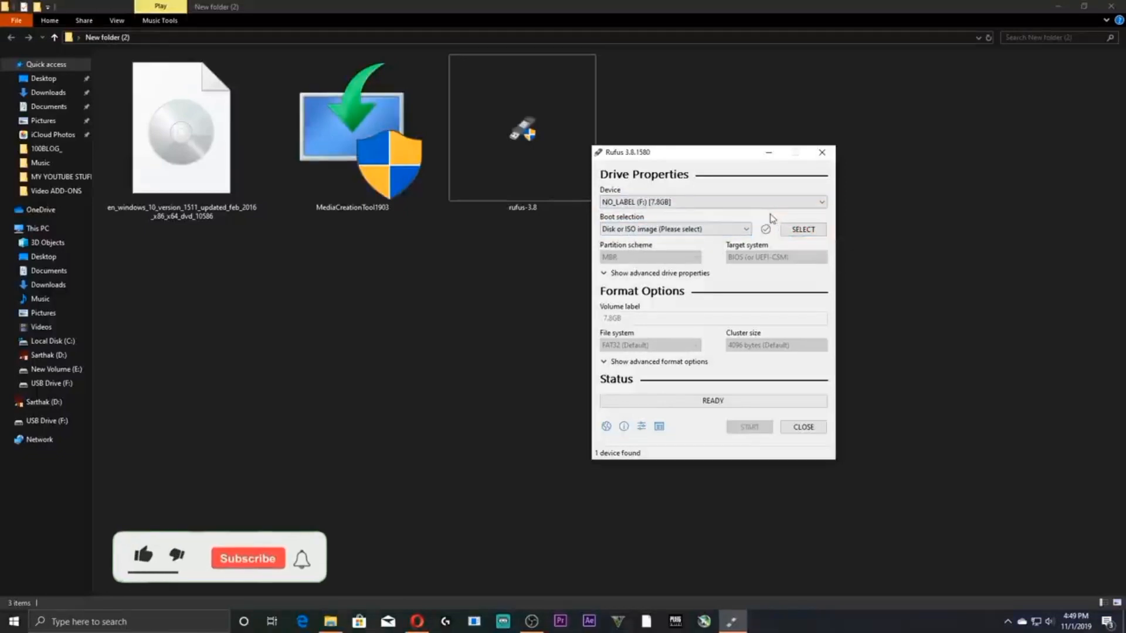
Step: Load the en_windows_10_version_1511 disc image from folder 3 on drive D: and keep Standard Windows installation as the image option
click(803, 229)
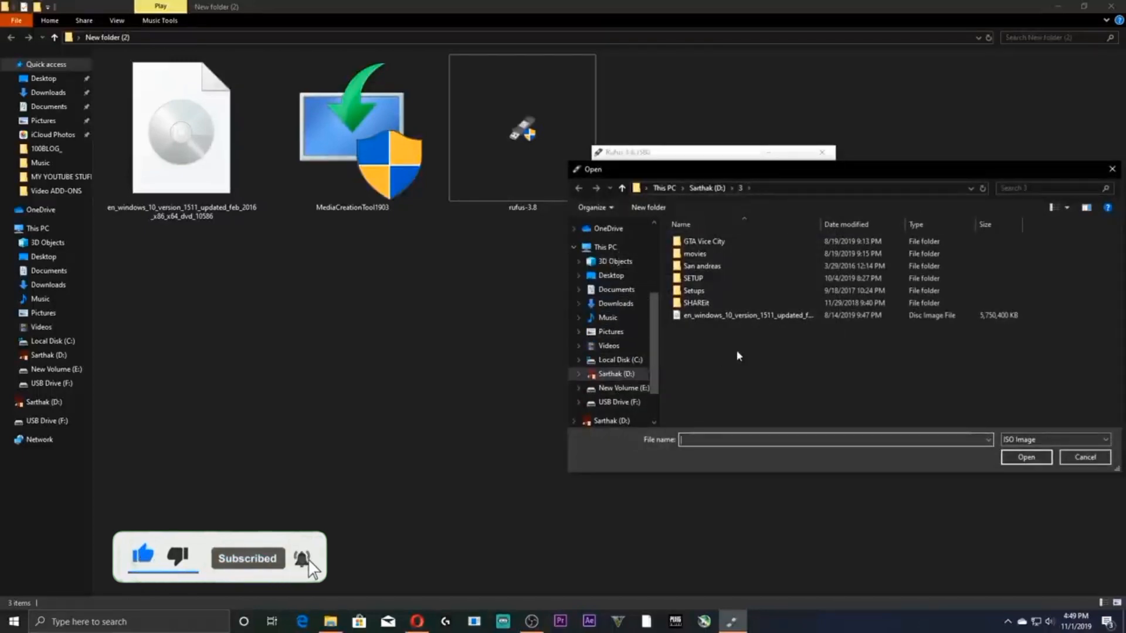
double_click(743, 316)
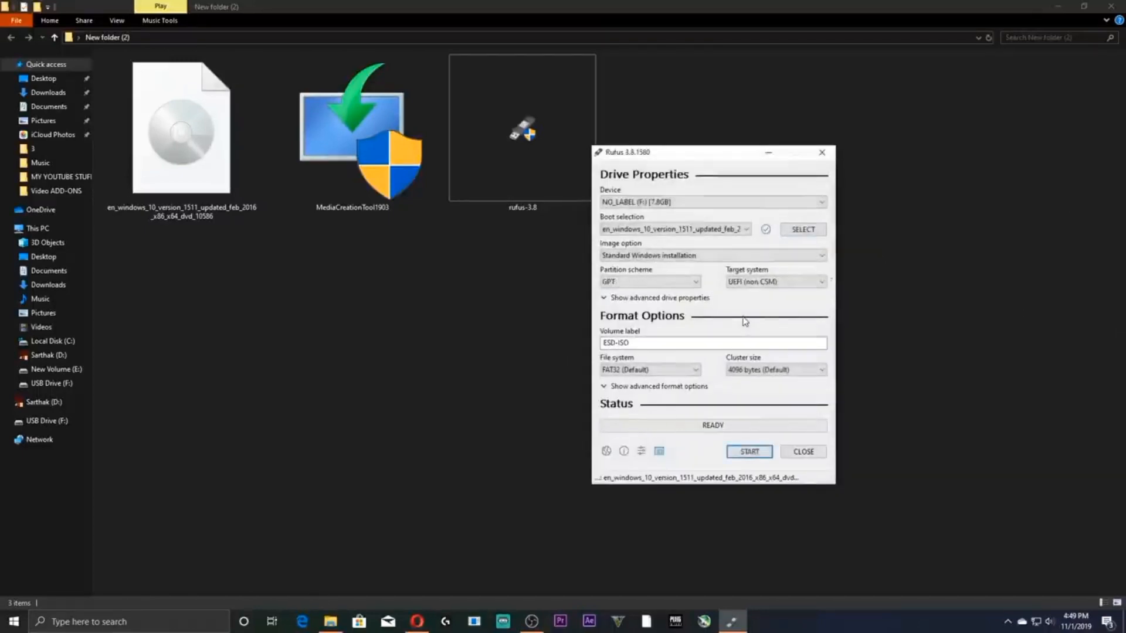
click(702, 256)
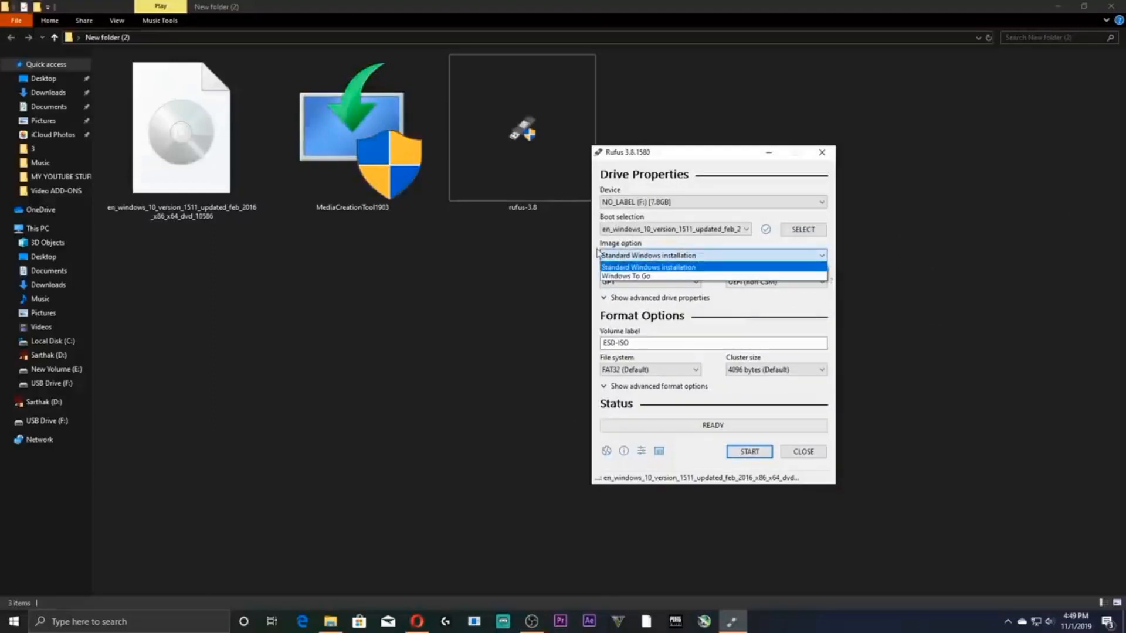
mouse_move(594, 243)
mouse_down()
mouse_move(673, 271)
mouse_move(839, 295)
mouse_up()
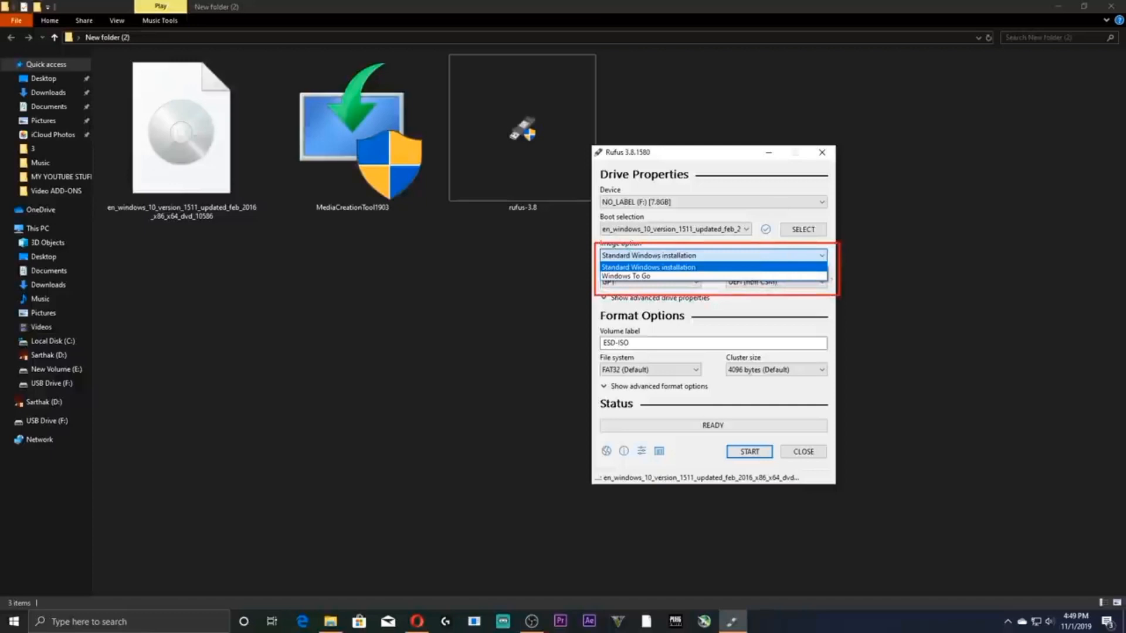
mouse_move(595, 257)
mouse_down()
mouse_move(735, 288)
mouse_move(836, 288)
mouse_up()
key(Escape)
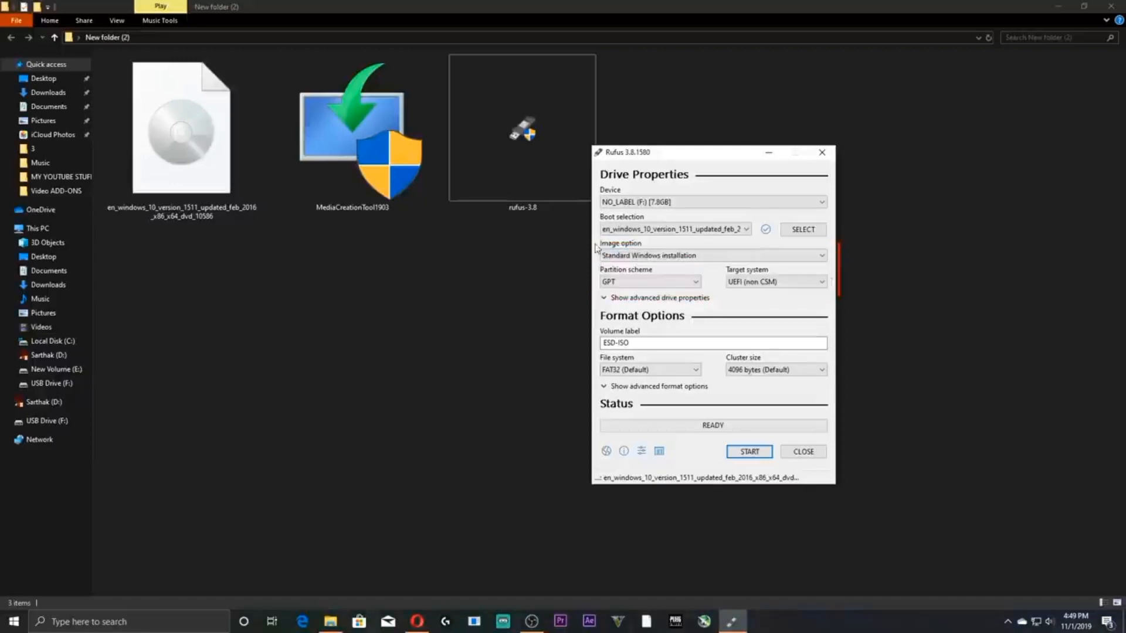
click(623, 255)
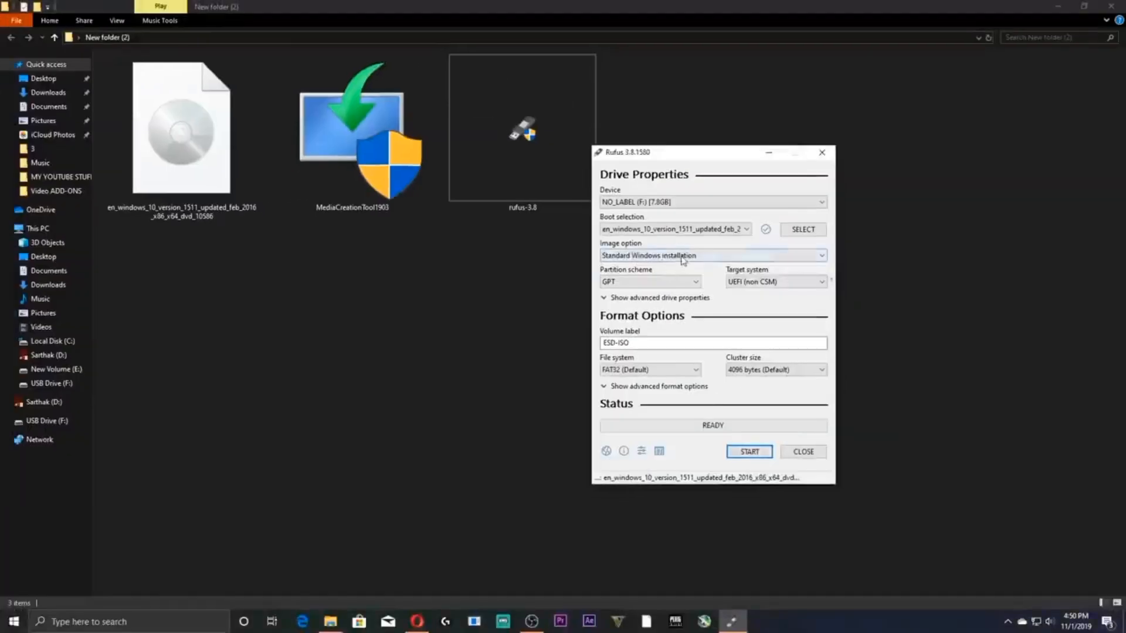
click(645, 255)
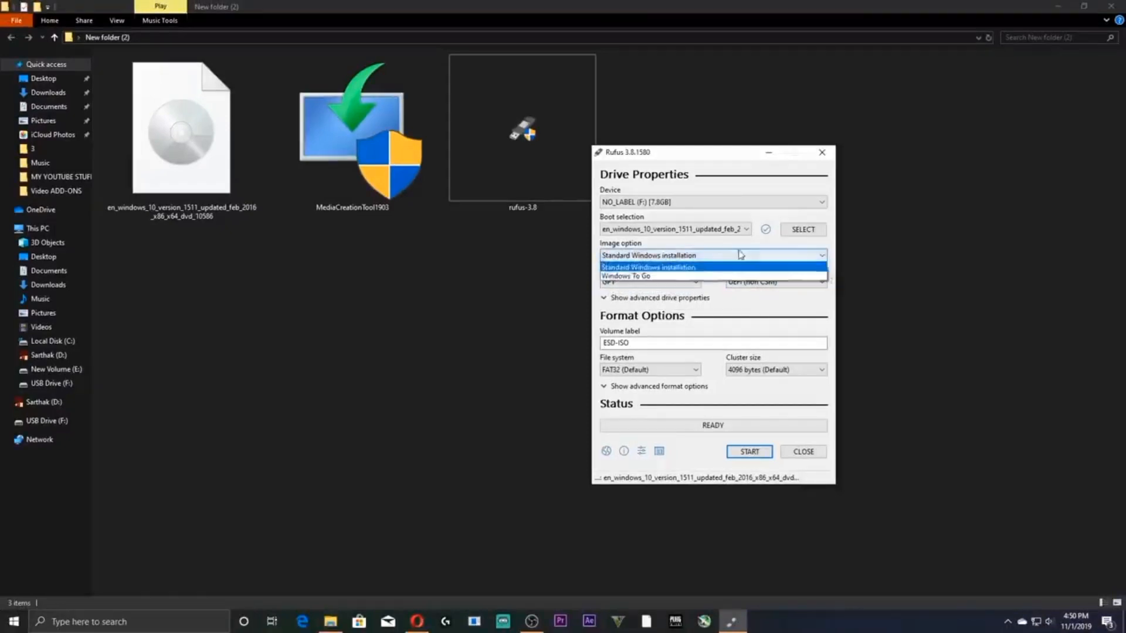
click(698, 267)
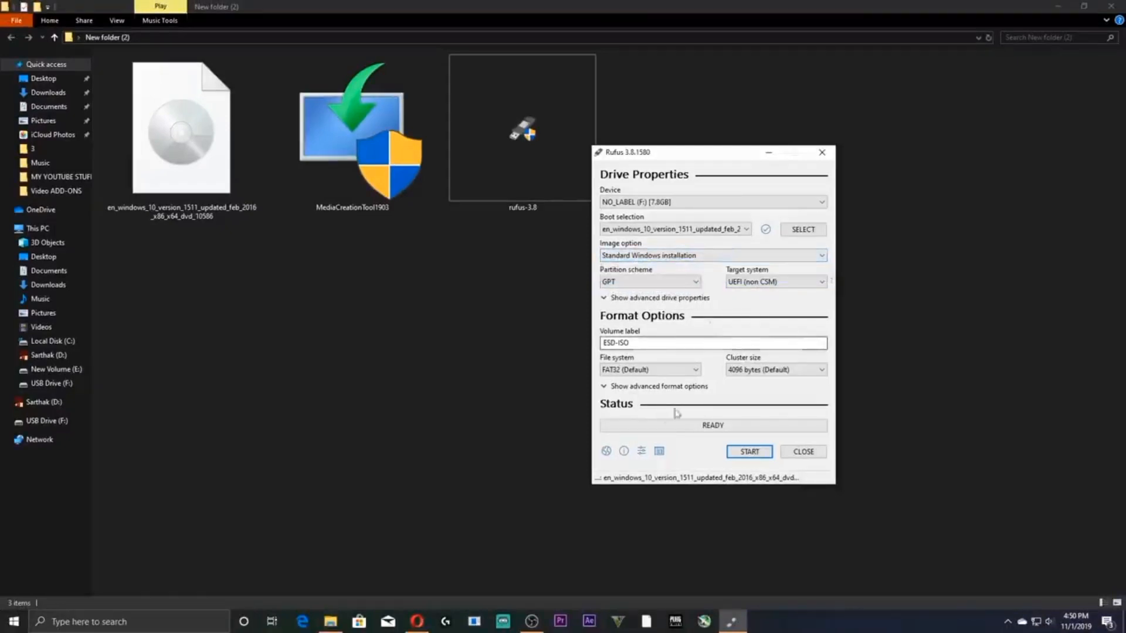
Step: Start writing the Windows 10 image to the NO_LABEL (F:) USB drive
click(742, 451)
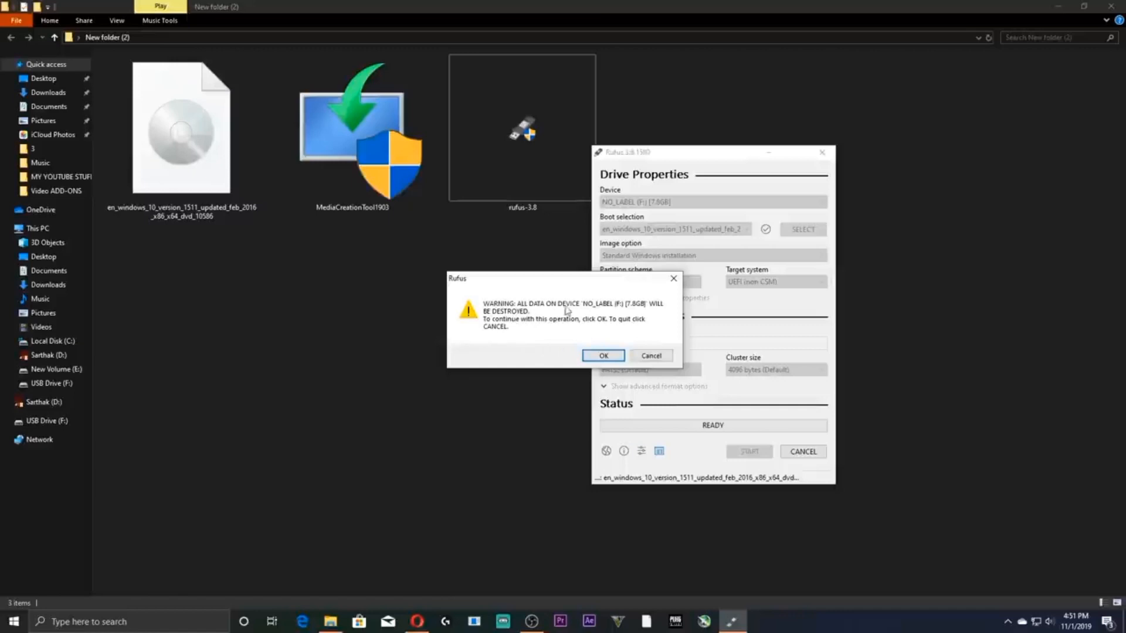